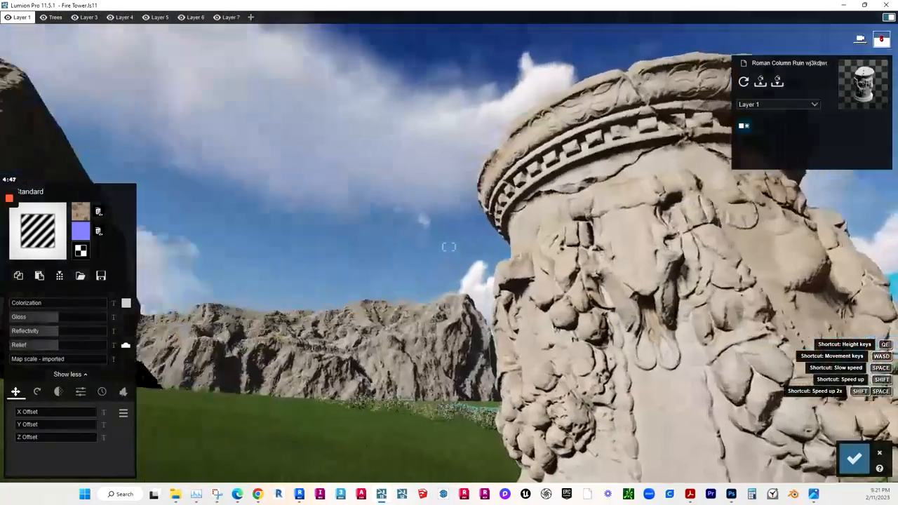
- Lower the column material's Relief to 0.0 to compare the surface detail, and raise it back to about mid-range
key("d")
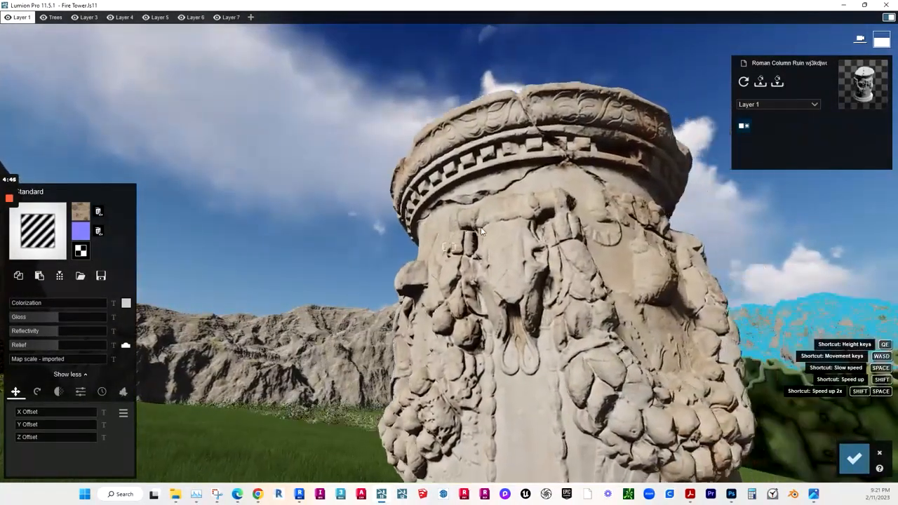
key("e")
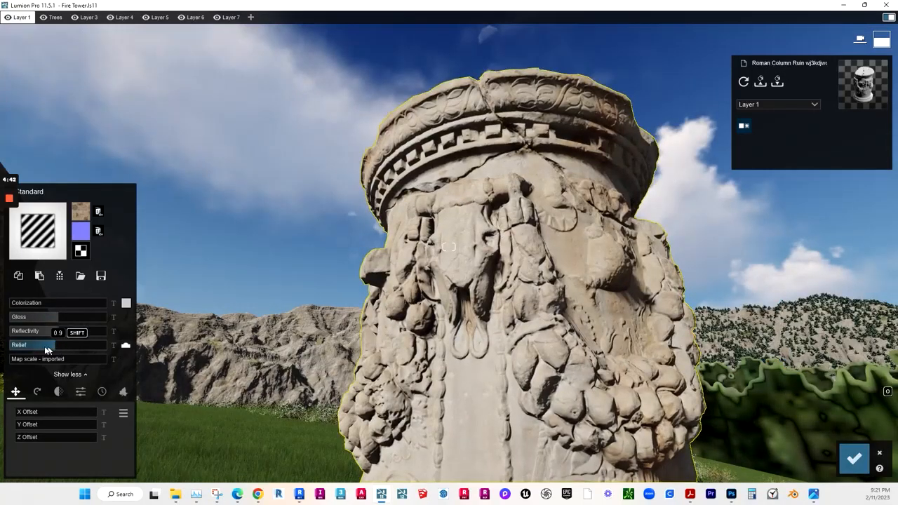
left_click_drag(47, 349, 12, 345)
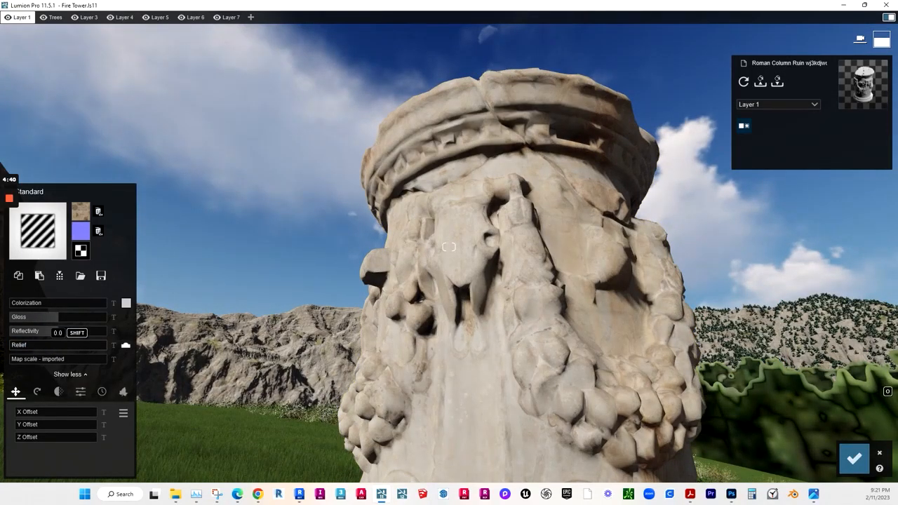
mouse_move(13, 345)
left_mouse_down()
mouse_move(70, 347)
mouse_move(59, 350)
left_mouse_up()
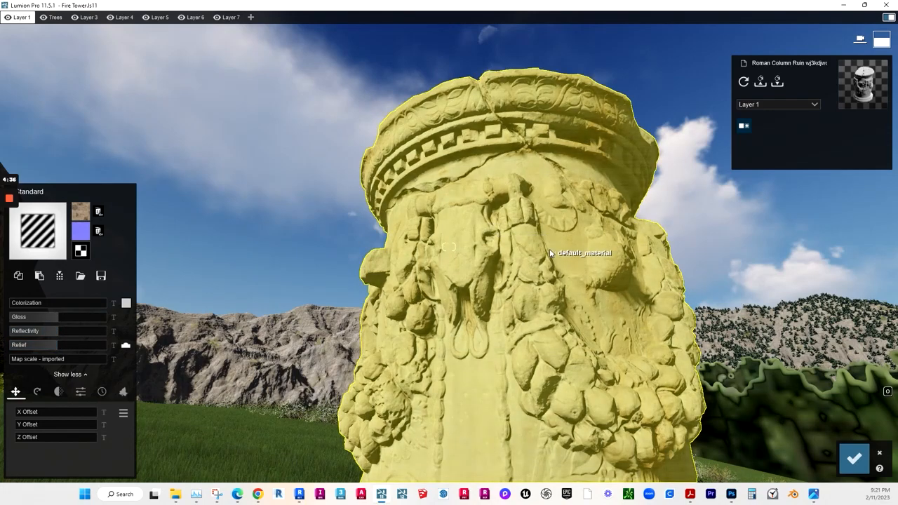
- Set the column material's Gloss and Reflectivity to 0.0 and load wj3kdjwqx_8K_Displacement as its displacement map
right_click_drag(565, 255, 565, 247)
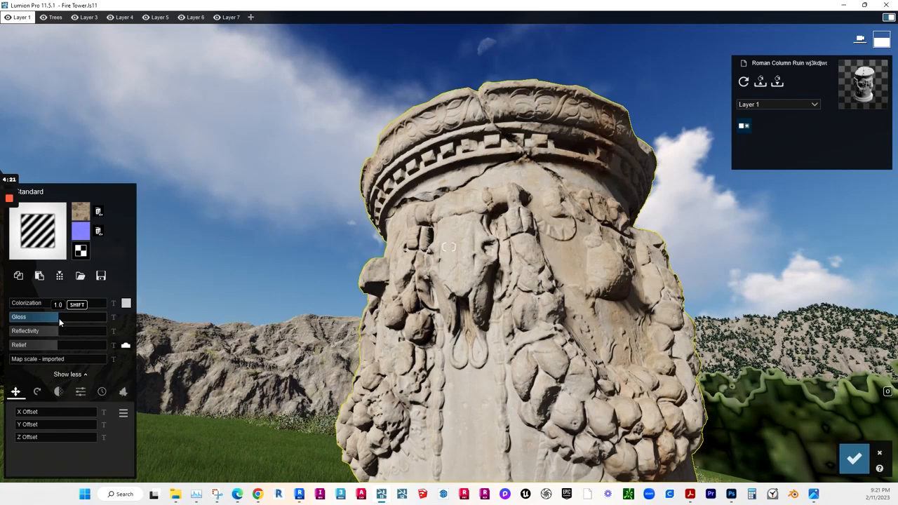
left_click_drag(52, 321, 10, 331)
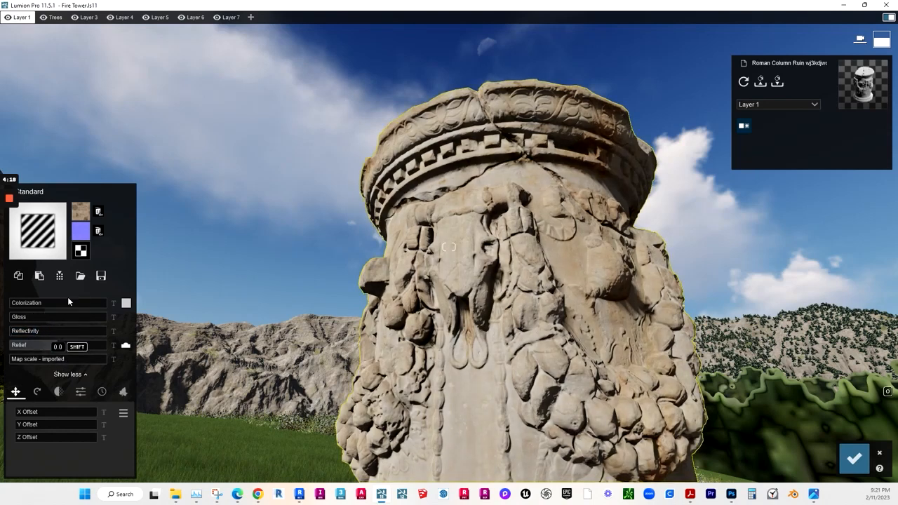
left_click(82, 250)
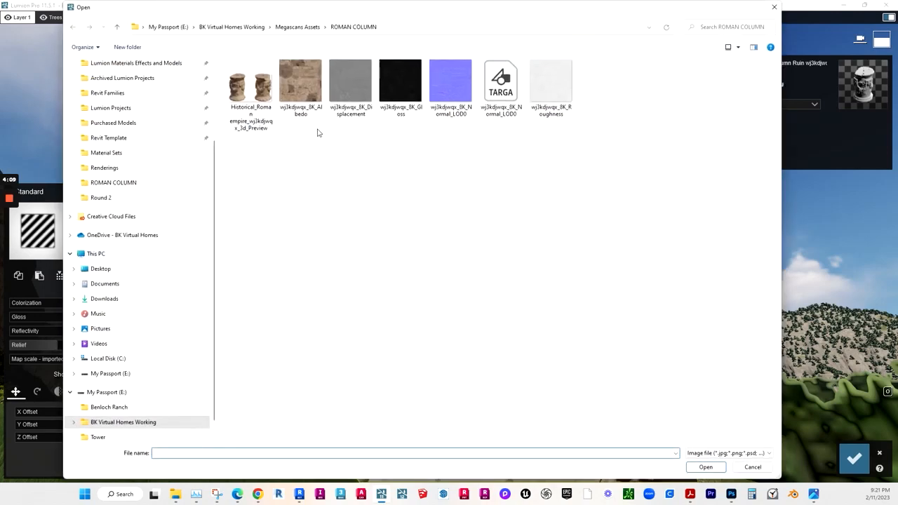
double_click(349, 81)
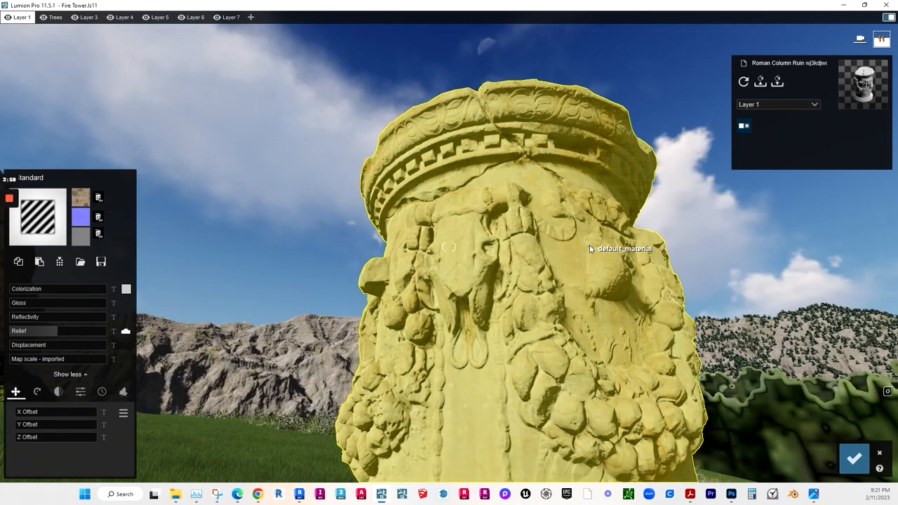
- Test the column's Displacement between 0.0 and 1.0 and settle it at 0.1
right_click_drag(589, 245, 366, 289)
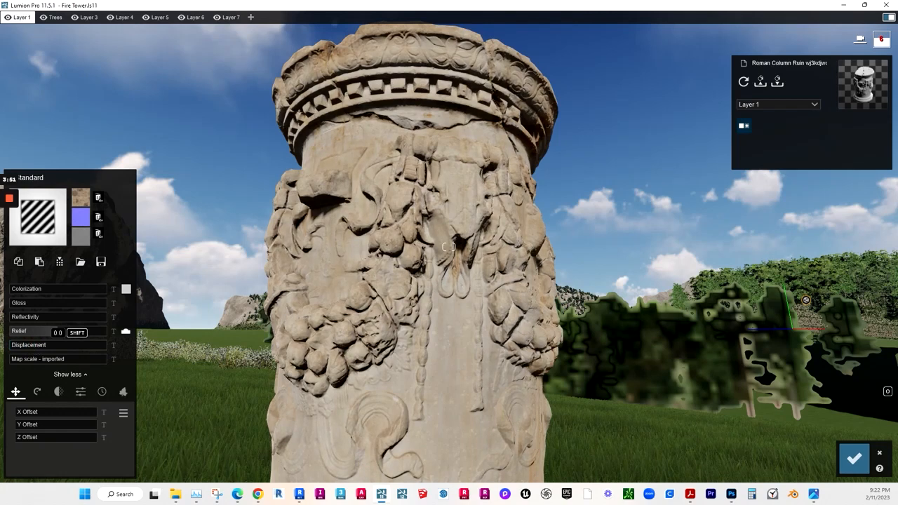
left_click_drag(16, 348, 130, 347)
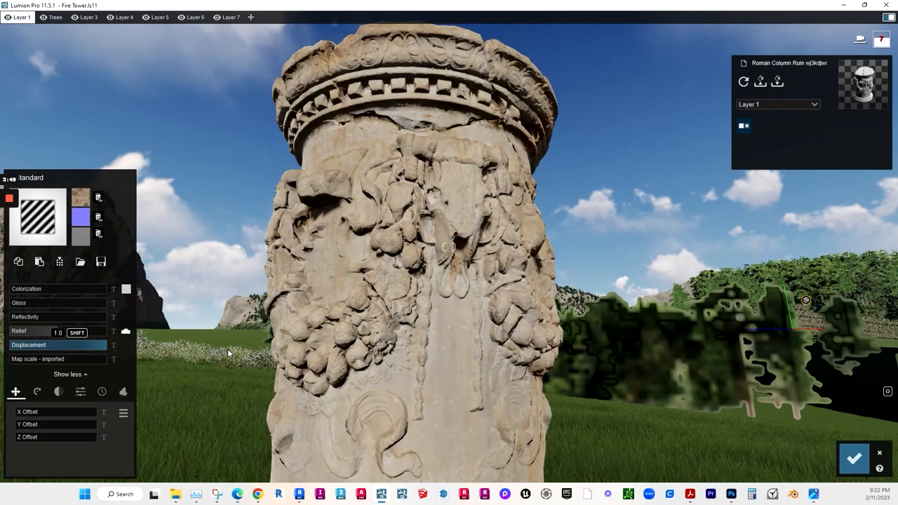
left_click_drag(33, 343, 227, 334)
left_click_drag(50, 340, 7, 345)
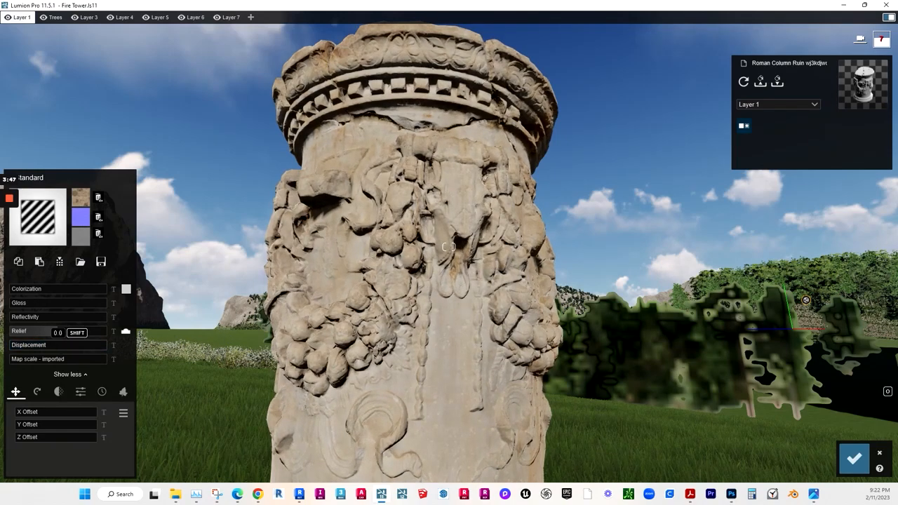
left_click(22, 348)
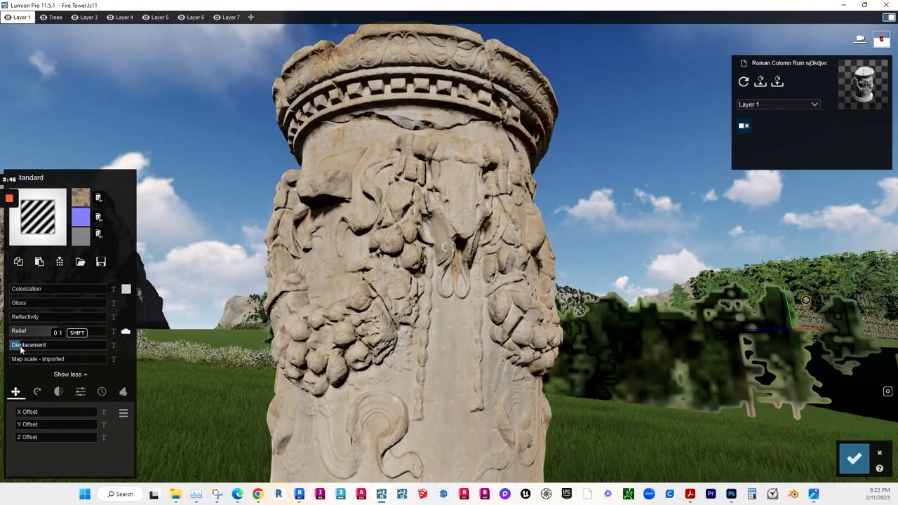
- Inspect the displaced column from above, checking its top surface, and around its full height at ground level
right_click_drag(437, 271, 397, 386)
key("s")
key("q")
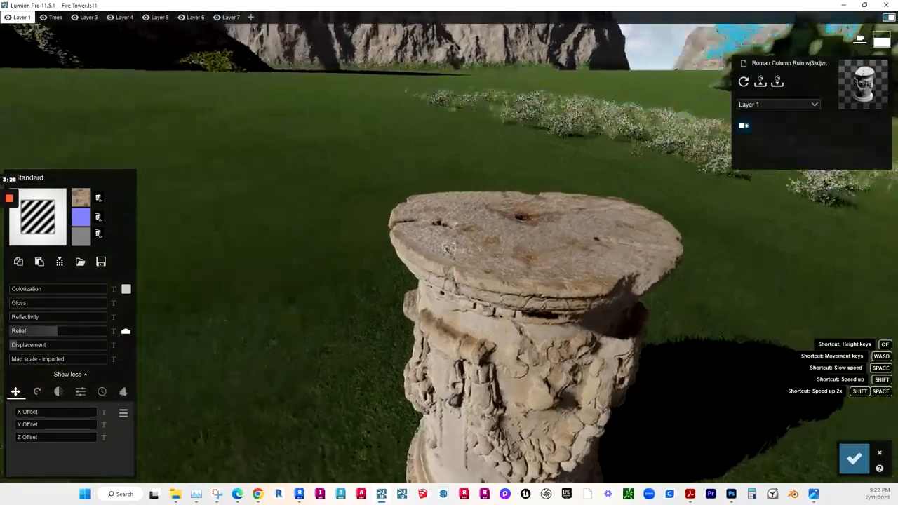
key("e")
key("a")
key("w")
right_click_drag(455, 304, 479, 301)
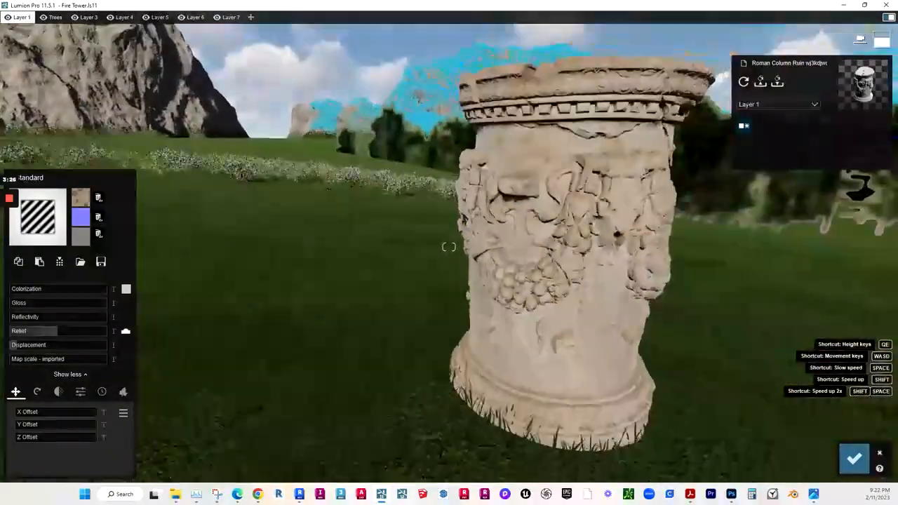
key("w")
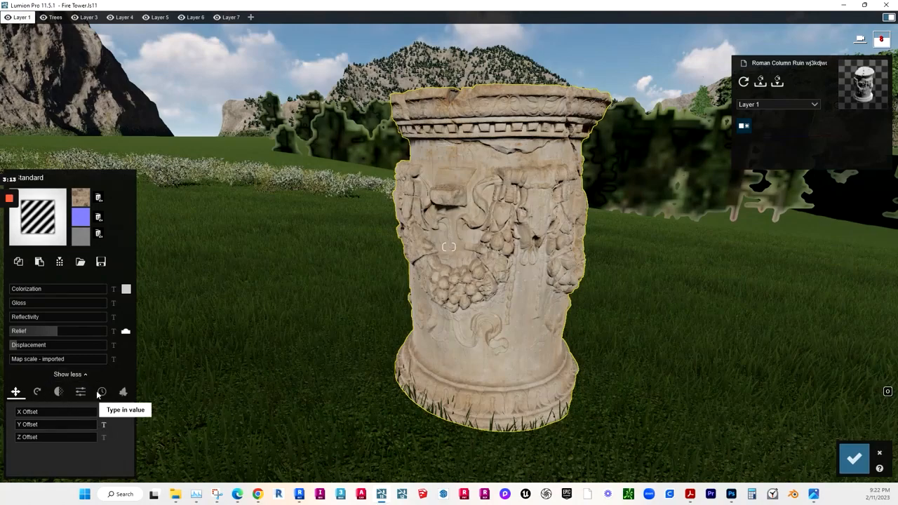
- Examine the column's carved ornament up close and compare how it reads from farther away in the meadow
right_click_drag(511, 264, 498, 257)
key("w")
key("w")
key("s")
key("d")
key("w")
middle_click_drag(529, 283, 535, 290)
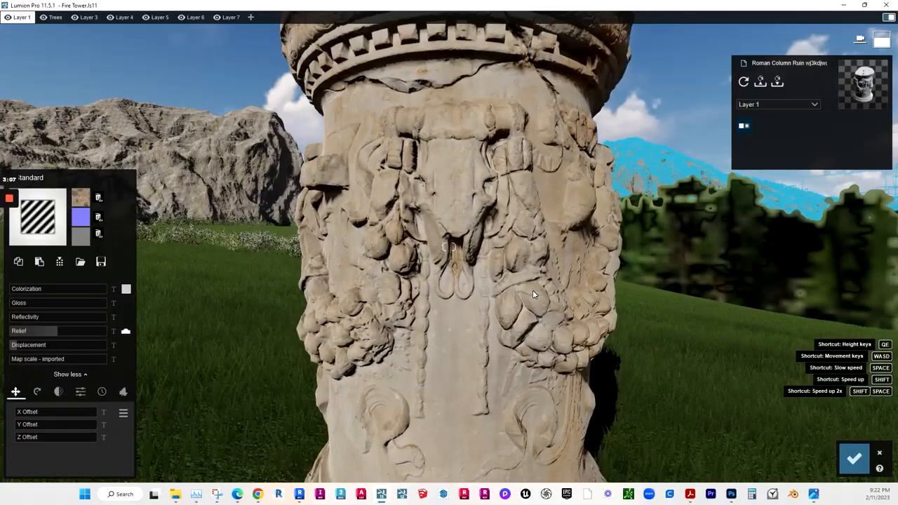
key("s")
right_click_drag(534, 295, 497, 278)
right_click_drag(596, 351, 572, 400)
key("s")
key("d")
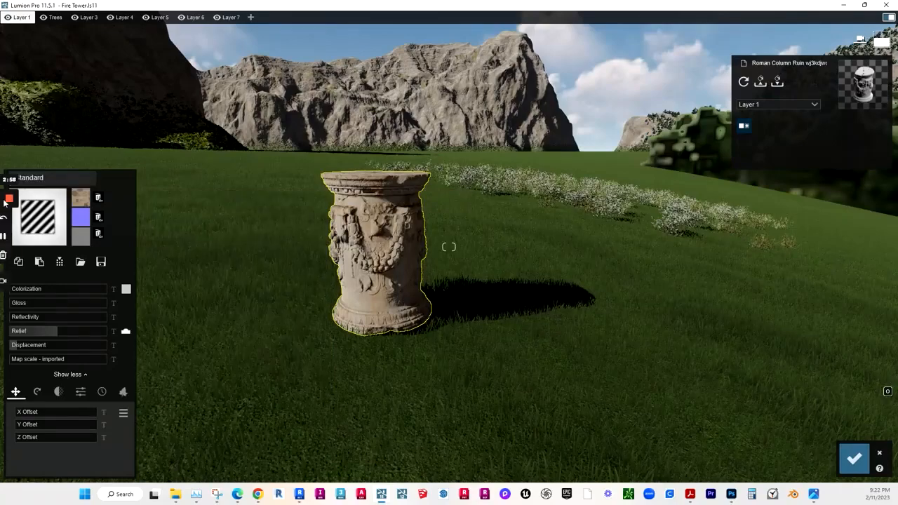
right_click_drag(316, 272, 384, 277)
key("w")
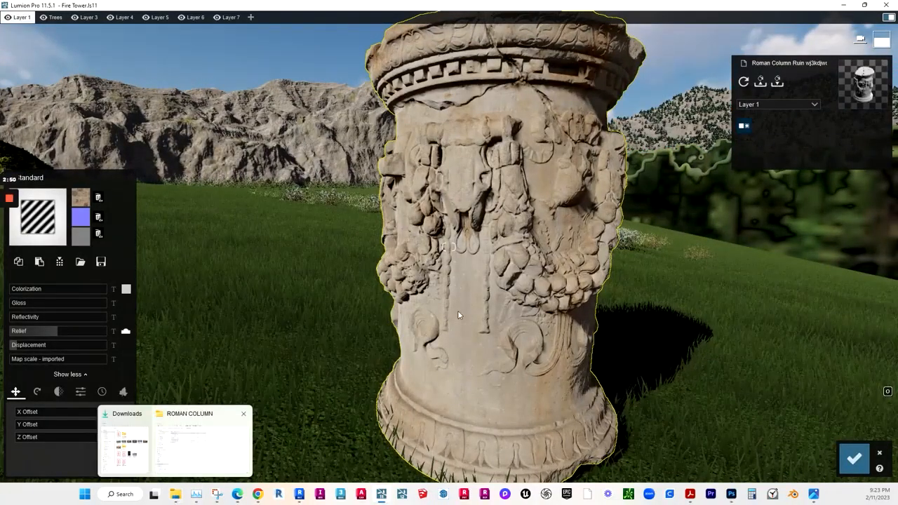
- Switch to File Explorer and open the Megascans folder in the Lumion 11.0 Library under Documents
mouse_move(176, 500)
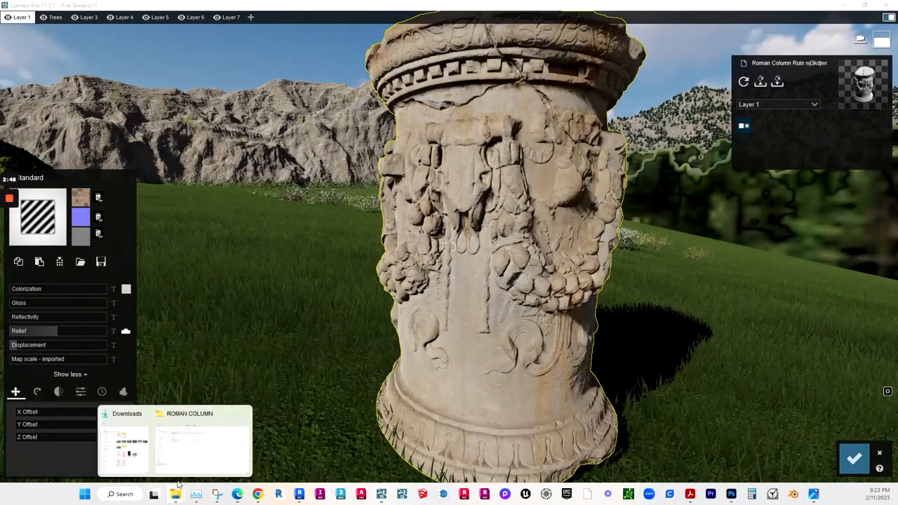
left_click(182, 460)
scroll(63, 134, "up", 2)
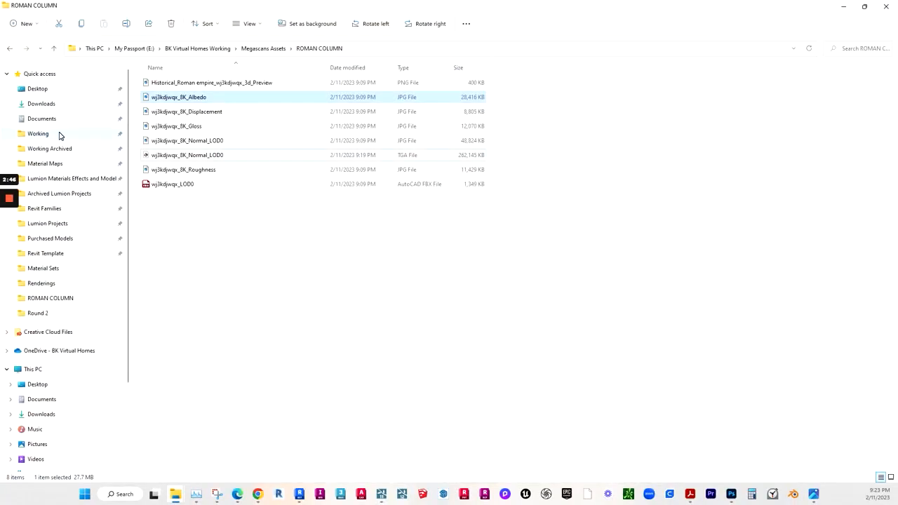
left_click(43, 119)
double_click(168, 228)
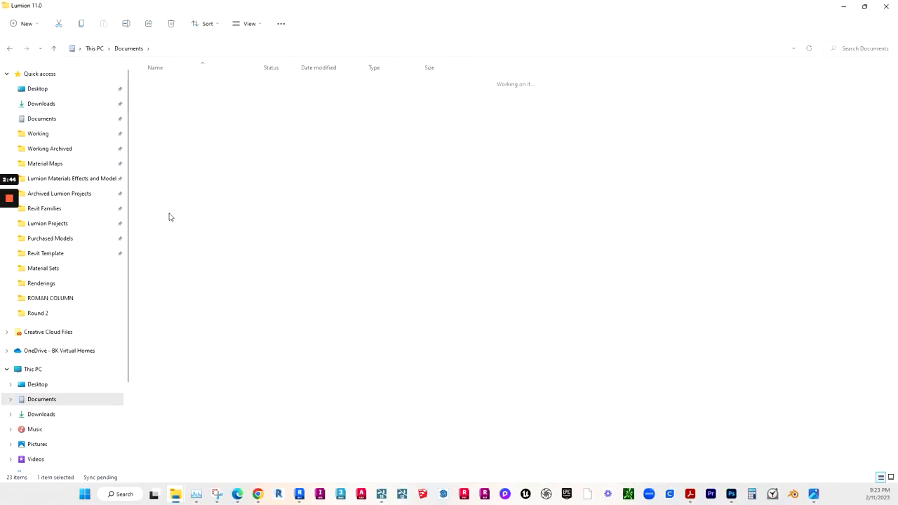
double_click(162, 97)
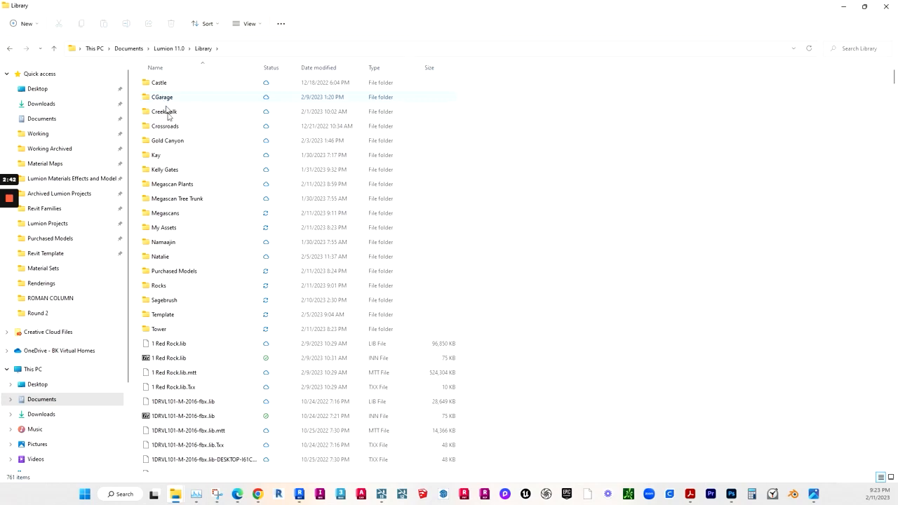
double_click(166, 214)
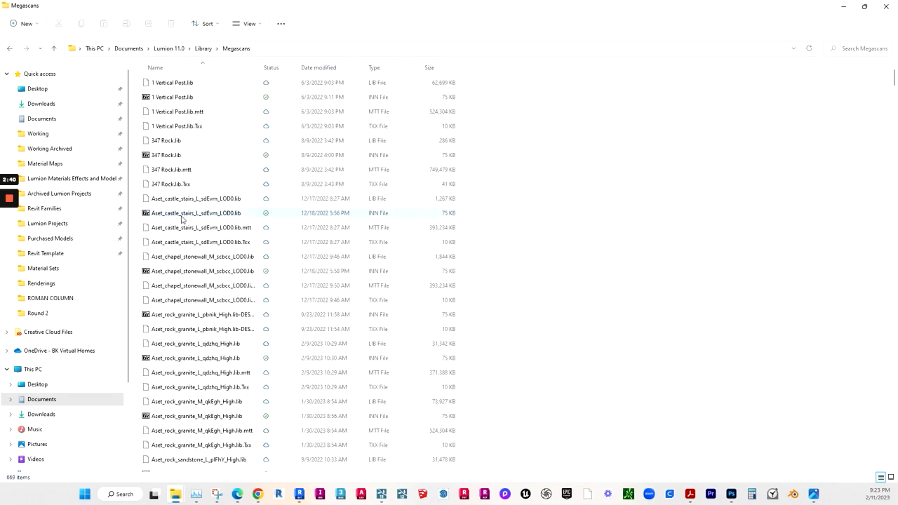
- Find the Roman Column Ruin wj3kdjwqx_LOD0 files in the Megascans folder and select all four of them
scroll(190, 217, "down", 15)
scroll(201, 237, "up", 15)
scroll(156, 70, "down", 15)
scroll(154, 67, "up", 15)
scroll(175, 218, "down", 9)
scroll(175, 218, "down", 20)
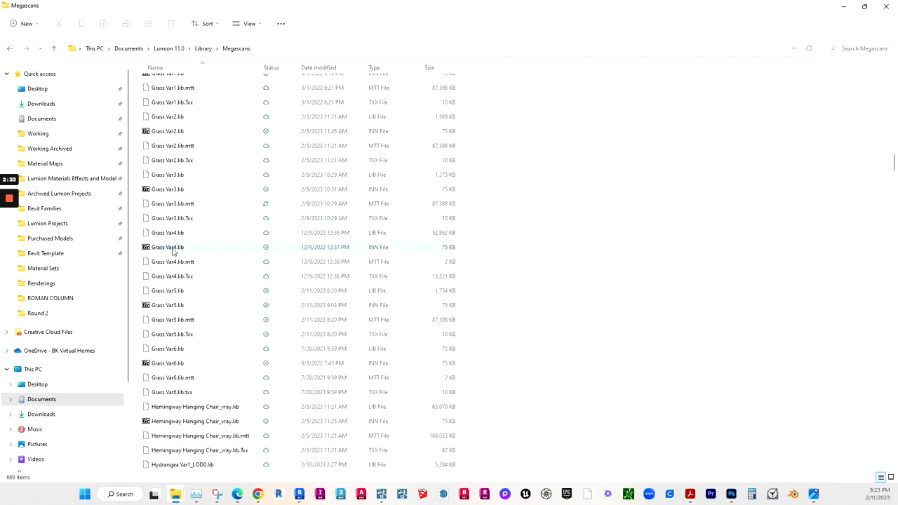
scroll(182, 283, "down", 20)
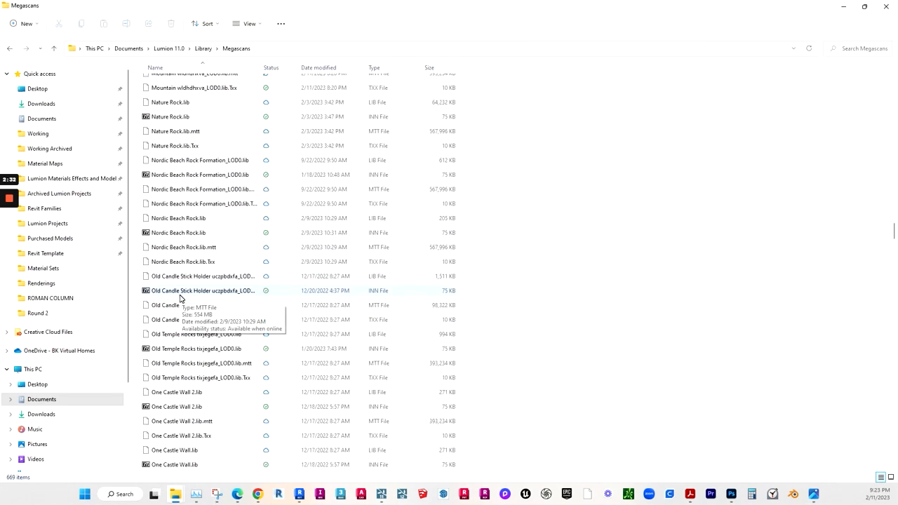
scroll(179, 299, "down", 7)
scroll(180, 298, "down", 15)
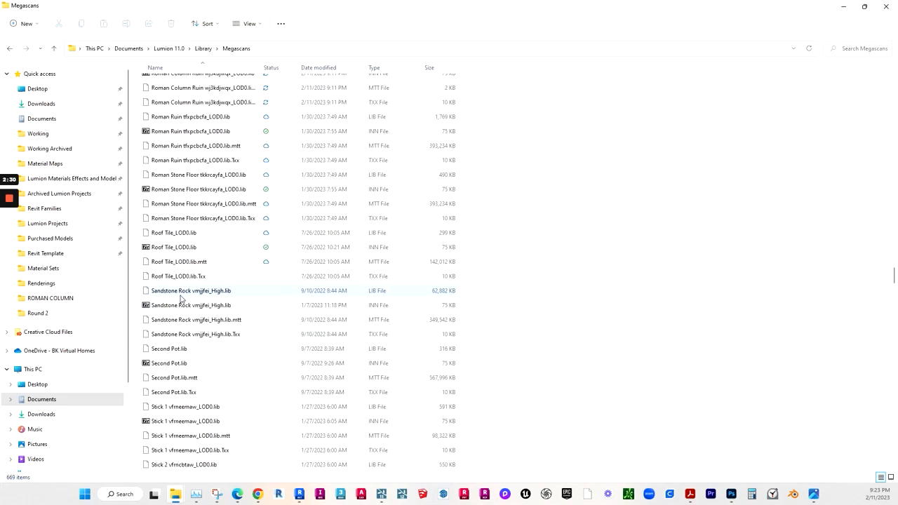
scroll(180, 258, "up", 2)
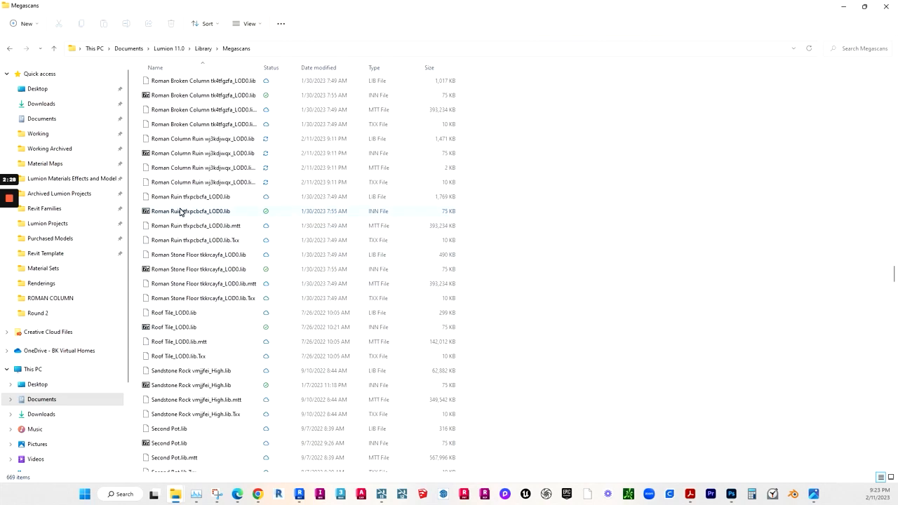
left_click(186, 154)
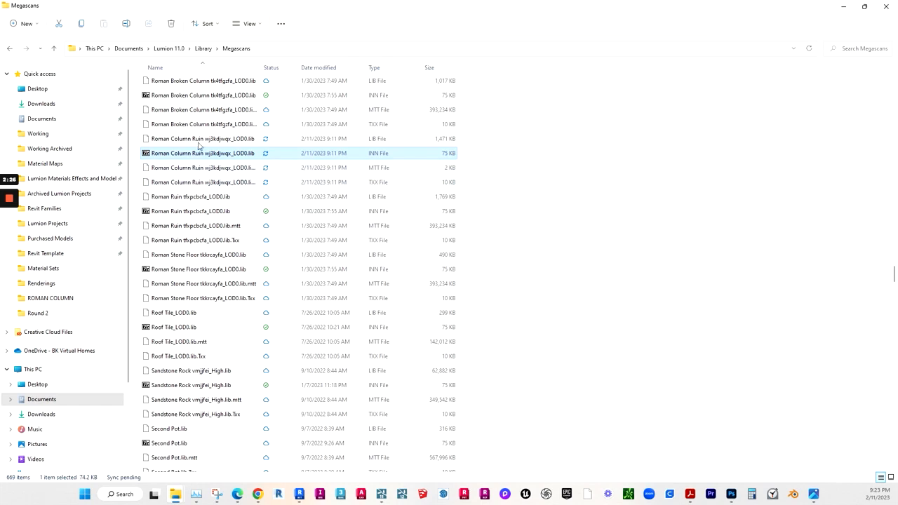
left_click(199, 139)
left_click(208, 183, "shift")
- Widen the Name column to show the full file names and select Roman Column Ruin wj3kdjwqx_LOD0.lib.mtt
scroll(228, 186, "up", 1)
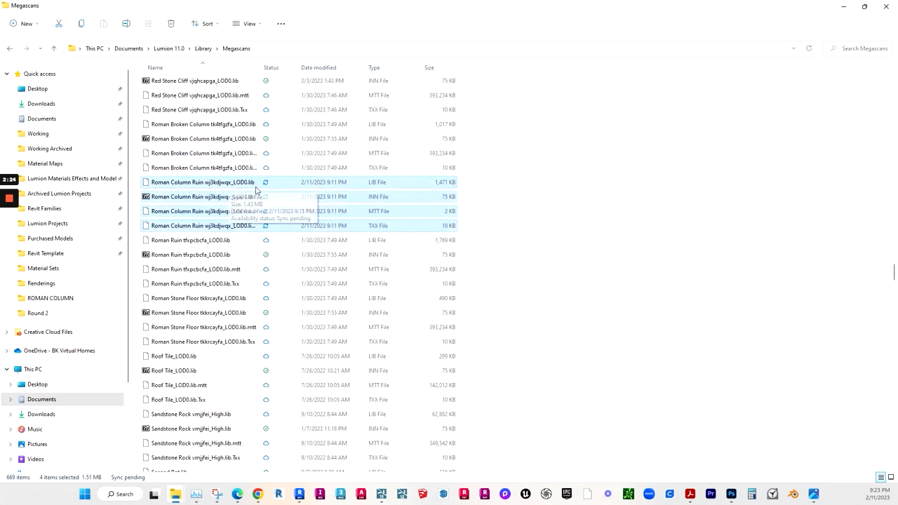
left_click_drag(260, 68, 299, 69)
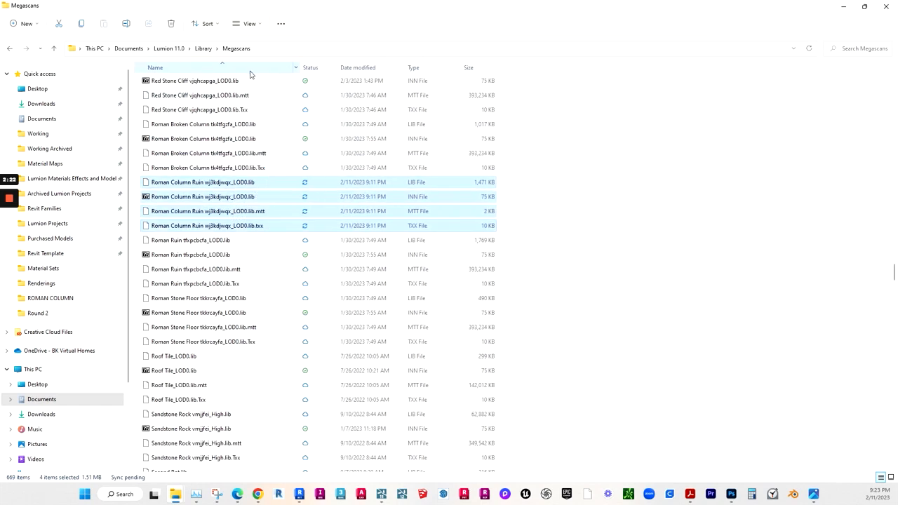
left_click(222, 214)
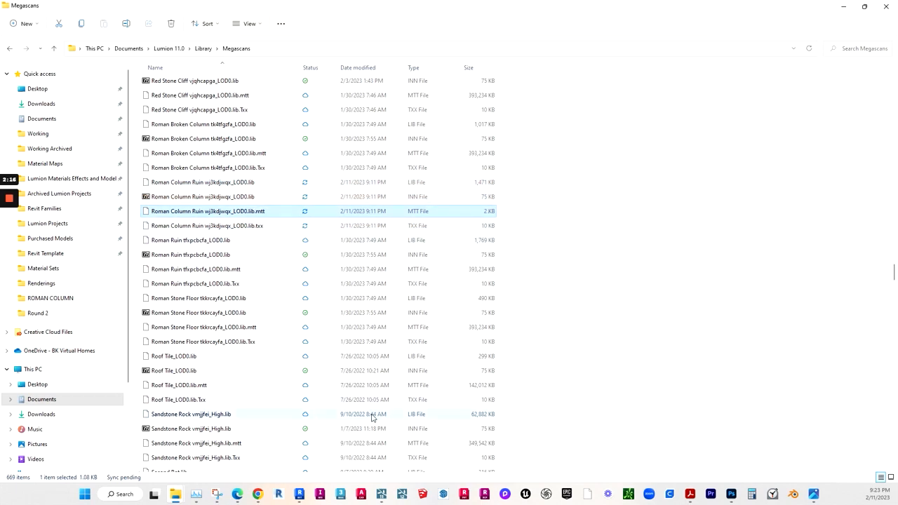
- Switch back to Lumion and save the column's material changes
left_click(385, 487)
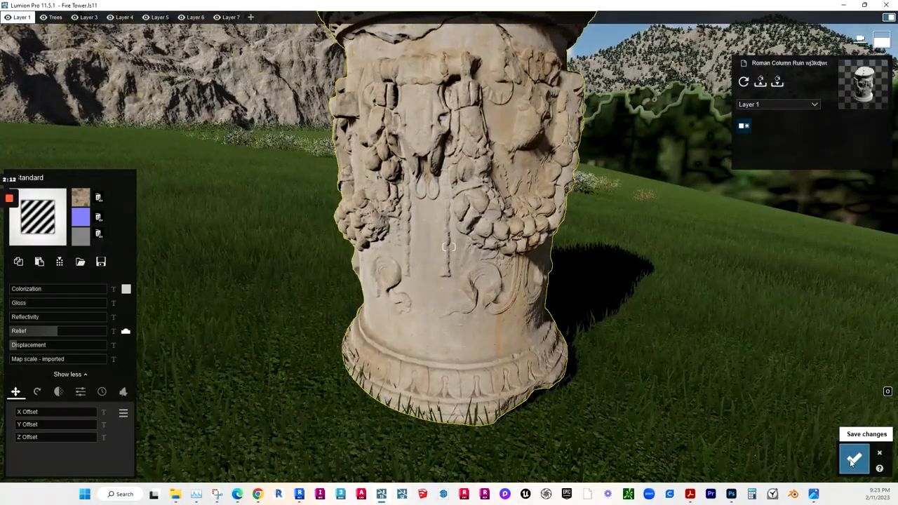
left_click(854, 459)
right_click_drag(162, 385, 210, 355)
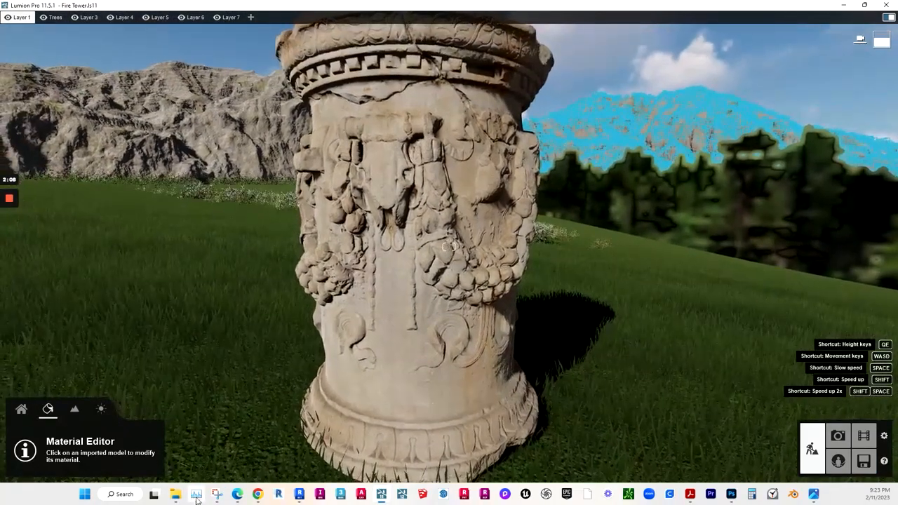
- Switch to File Explorer, reopen Megascans from the Library folder and find the Roman Column Ruin wj3kdjwqx_LOD0 files
mouse_move(176, 494)
left_click(181, 442)
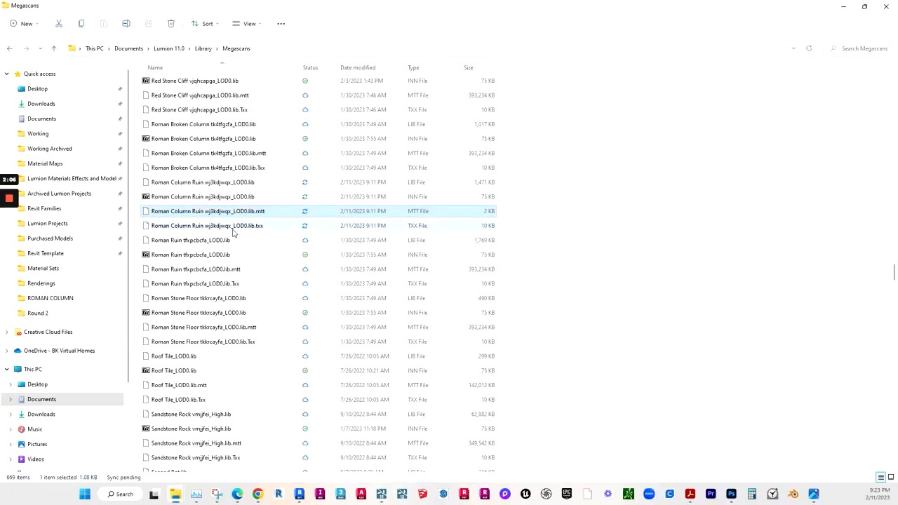
left_click(202, 48)
double_click(172, 212)
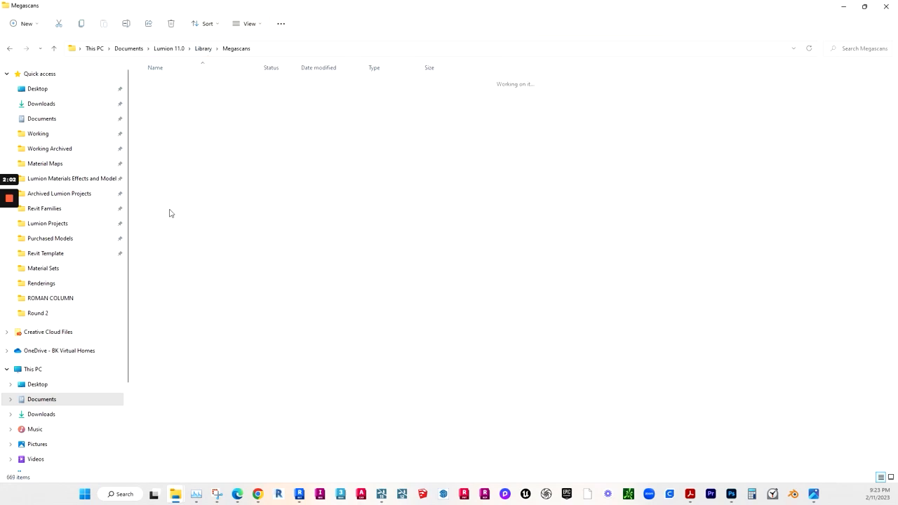
scroll(239, 253, "down", 20)
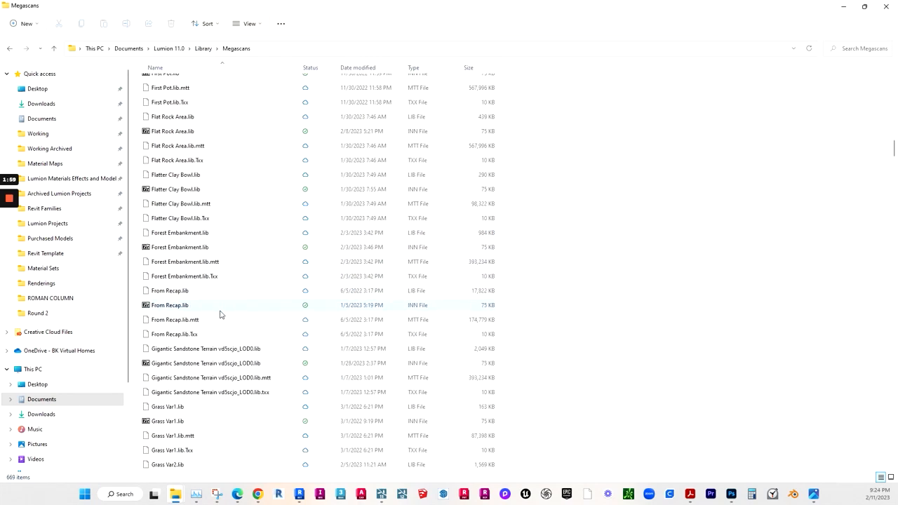
scroll(215, 321, "down", 20)
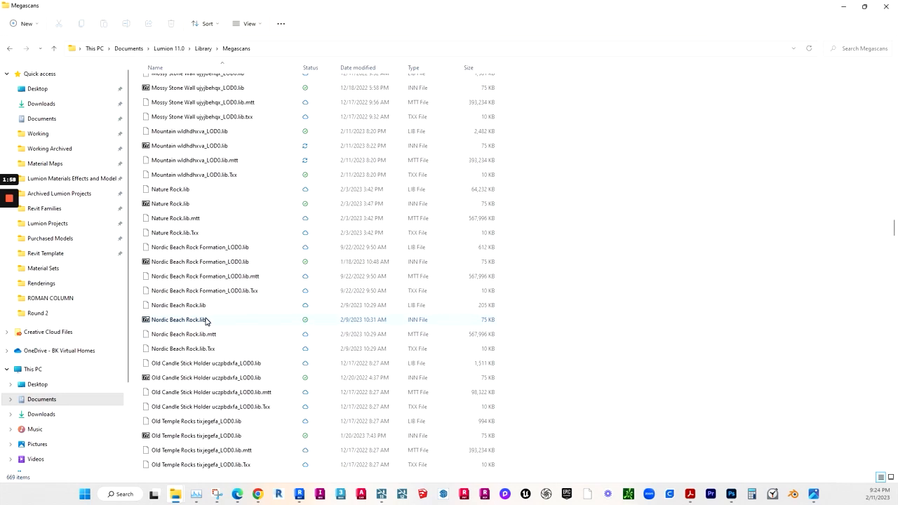
scroll(206, 321, "down", 9)
scroll(205, 321, "down", 6)
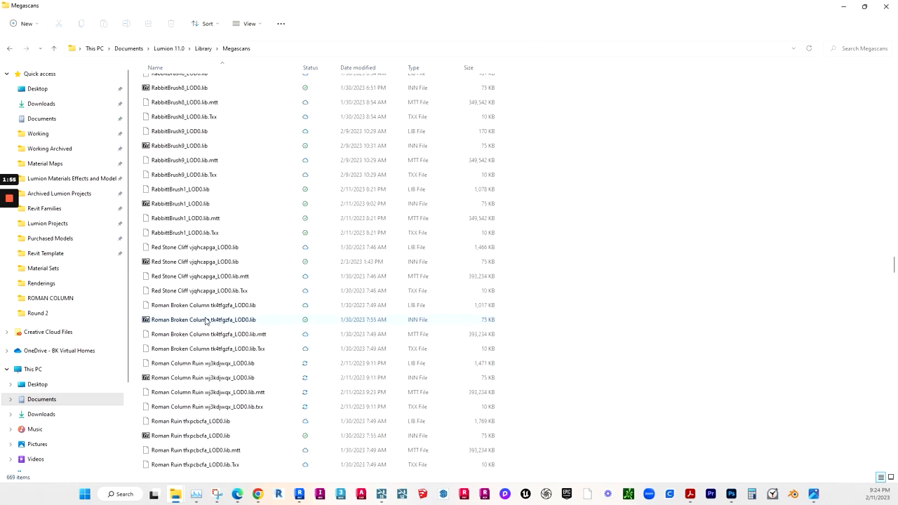
- Select all four Roman Column Ruin wj3kdjwqx_LOD0 files, and finish with only the .lib.mtt file selected to check its size
left_click(197, 379)
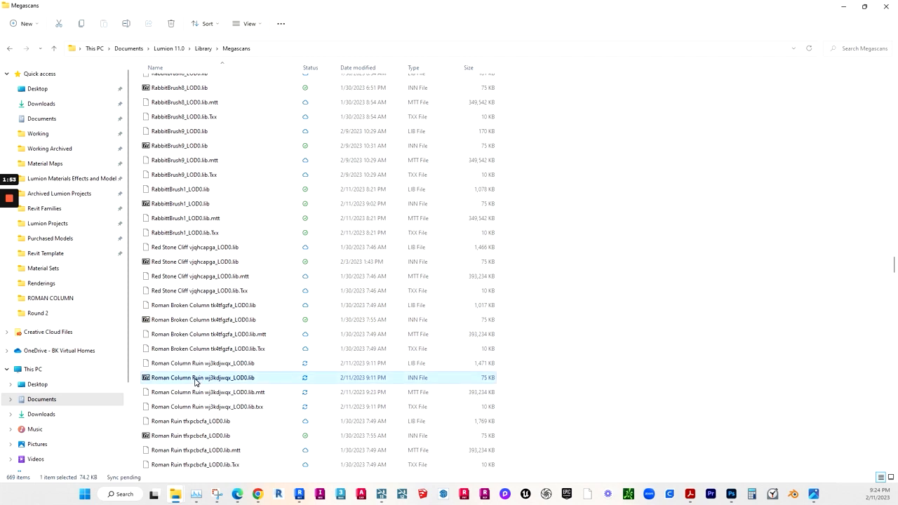
left_click(201, 422, "shift")
left_click(201, 409)
left_click(199, 365, "shift")
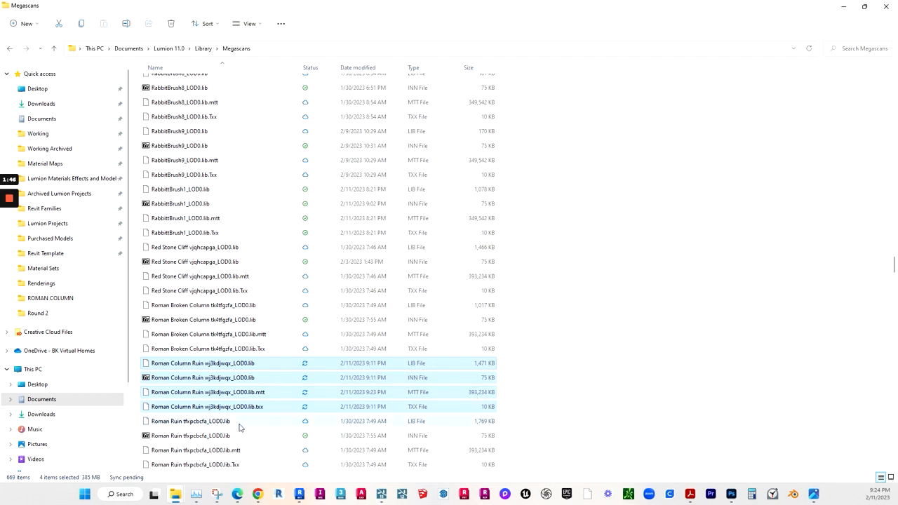
left_click(224, 399)
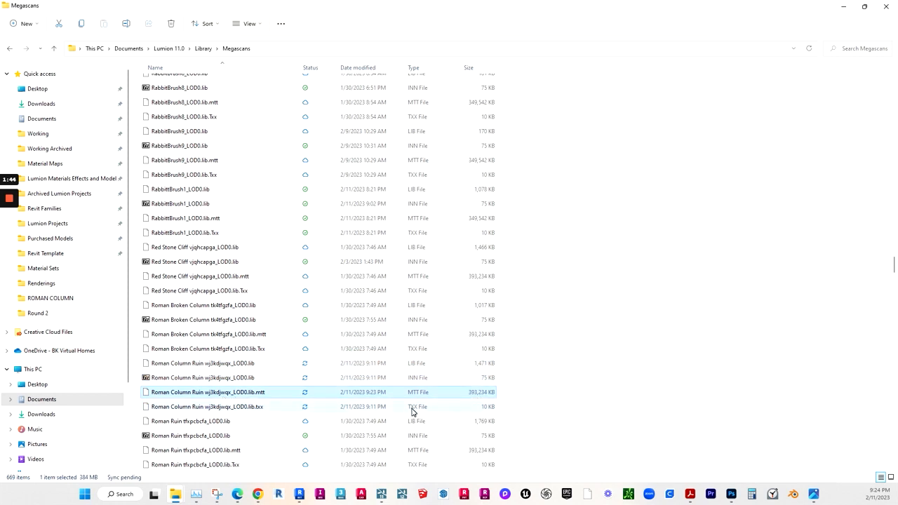
- Switch back to Lumion and pick Roman Column Ruin wj3kdjwqx LOD0 in the Imported Models library for placement
left_click(382, 499)
right_click_drag(451, 323, 456, 262)
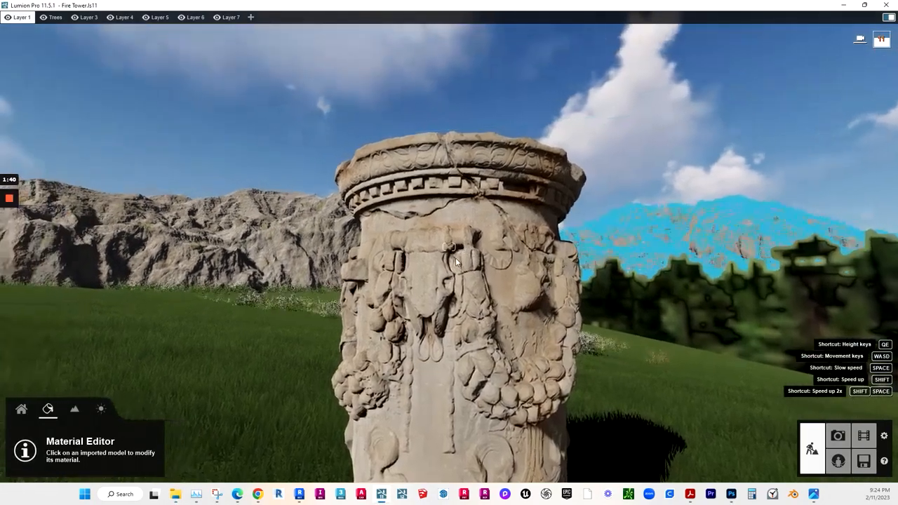
left_click(21, 411)
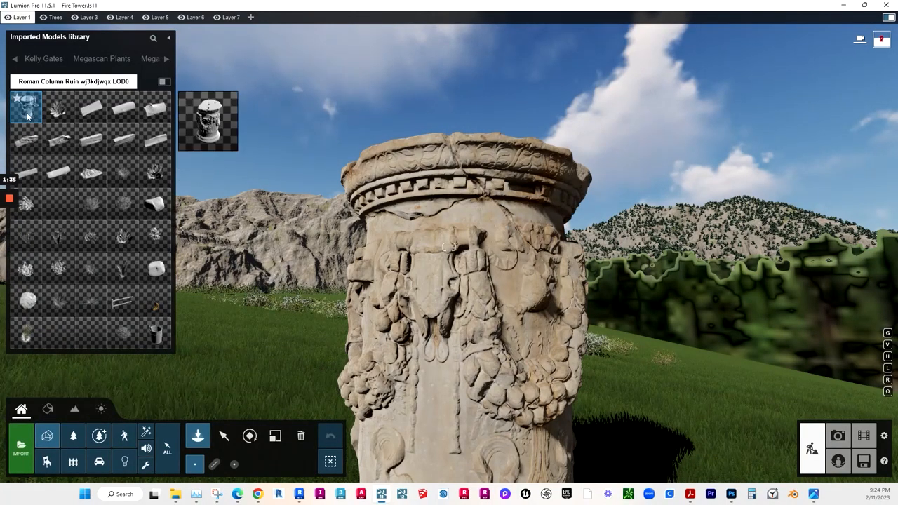
right_click_drag(296, 302, 295, 304)
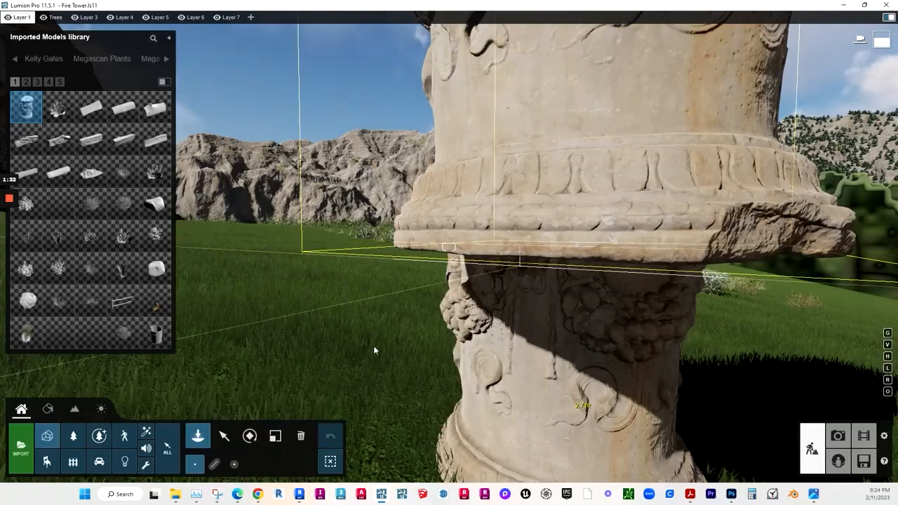
- Leave placement for selection mode and select the farther Mountain wldhdhxva LOD0 model behind the white flowers
left_click(223, 435)
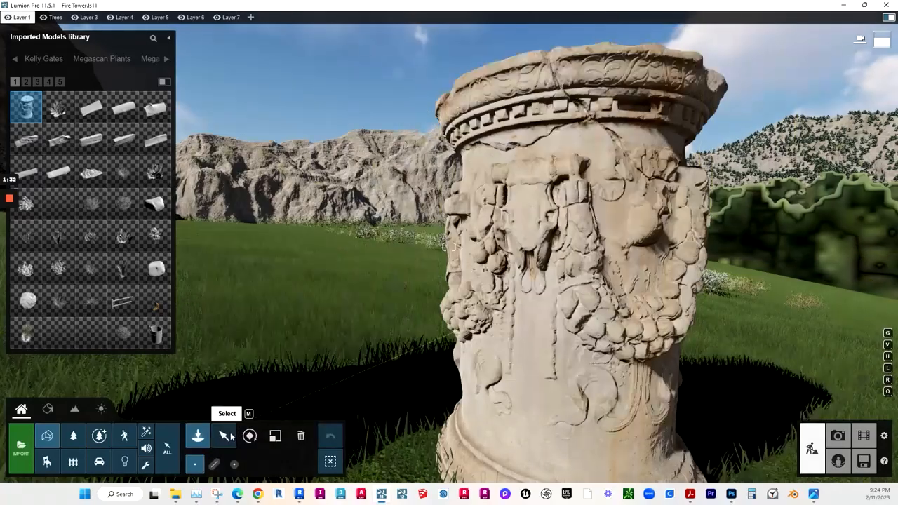
left_click(484, 298)
key("s")
right_click_drag(446, 305, 402, 279)
key("d")
key("q")
key("a")
key("d")
key("q")
key("q")
right_click_drag(426, 82, 368, 181)
left_click(368, 181)
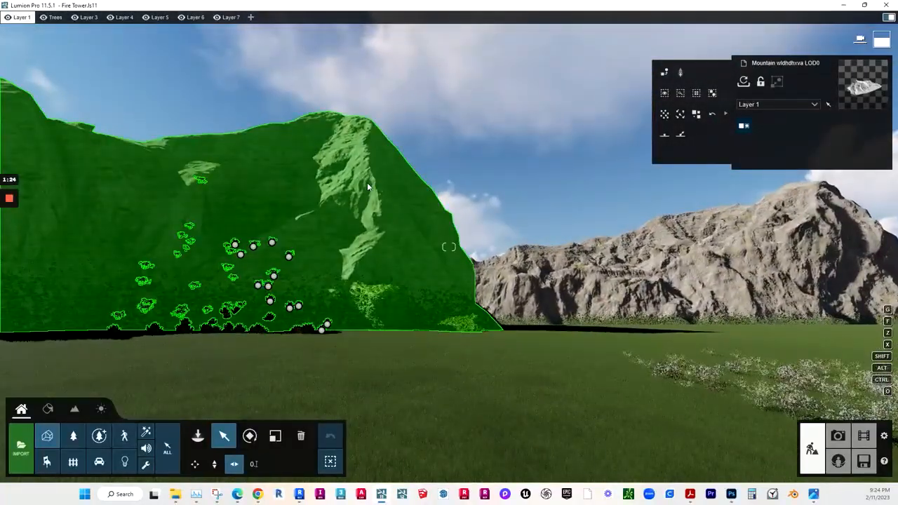
right_click_drag(463, 300, 67, 290)
left_click(513, 285)
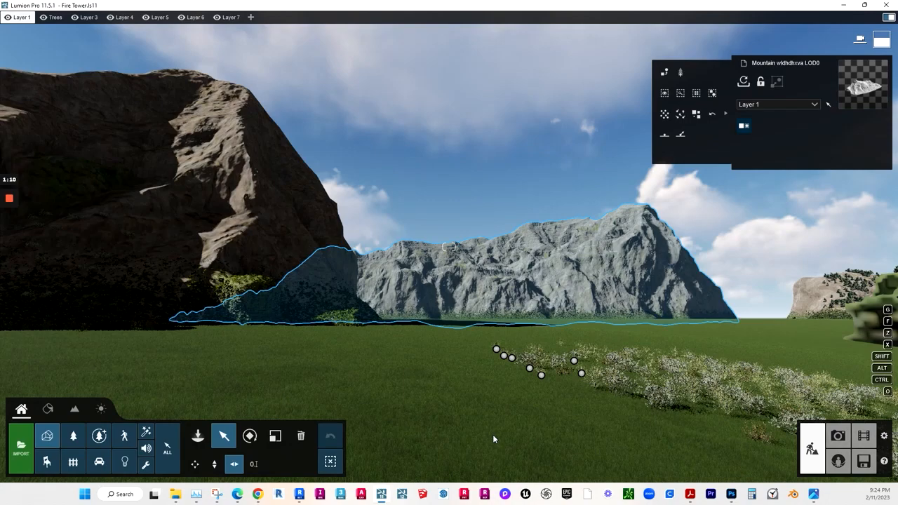
- Examine the scene from the Roman column to the red fire tower and back to the column's meadow
mouse_move(474, 367)
right_mouse_down()
mouse_move(371, 366)
mouse_move(621, 254)
mouse_move(525, 340)
mouse_move(477, 363)
right_mouse_up()
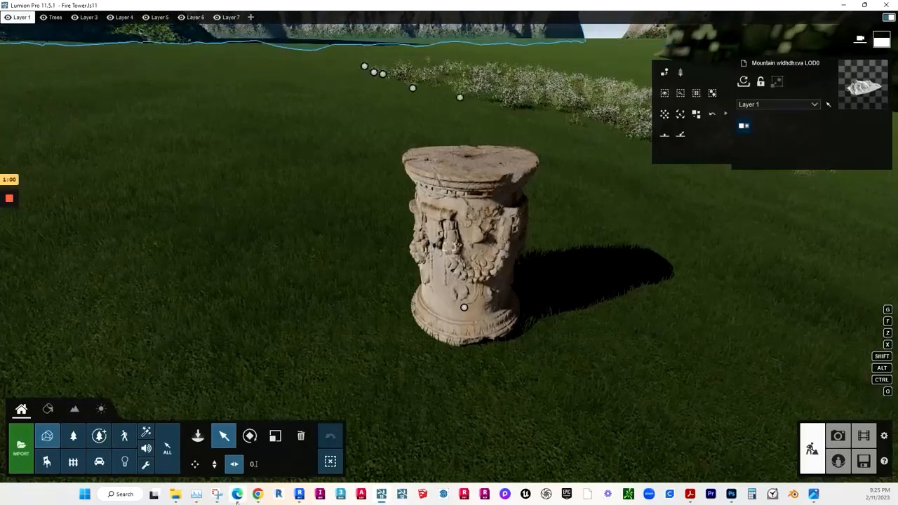
left_click(237, 495)
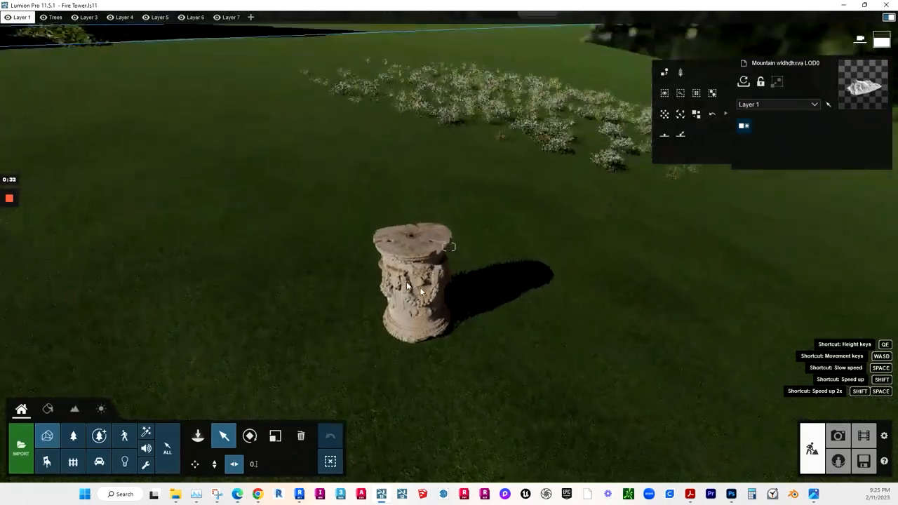
right_click_drag(406, 281, 512, 232)
key("w")
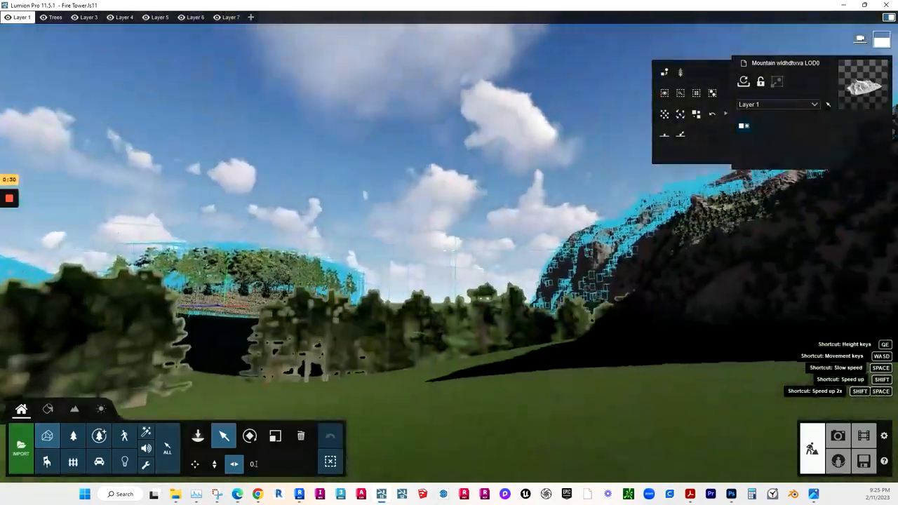
key("w")
key("w")
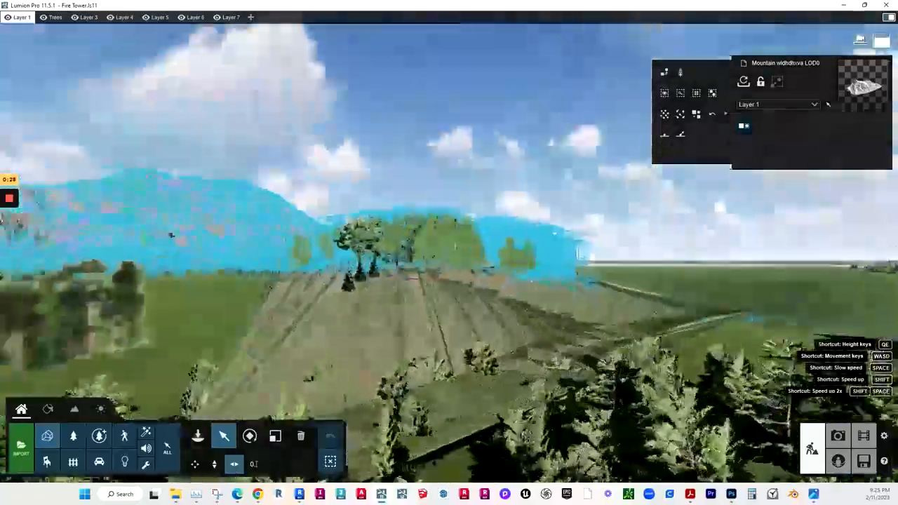
key("w")
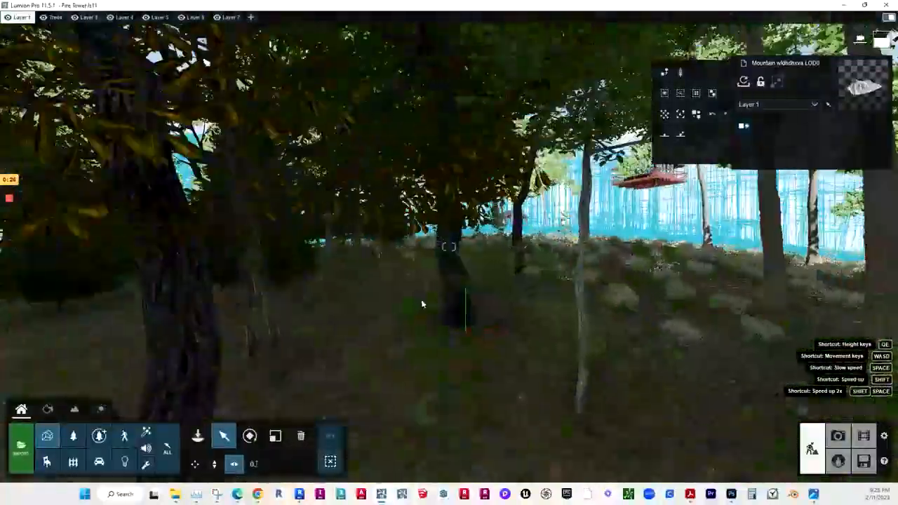
right_click_drag(427, 309, 465, 301)
key("w")
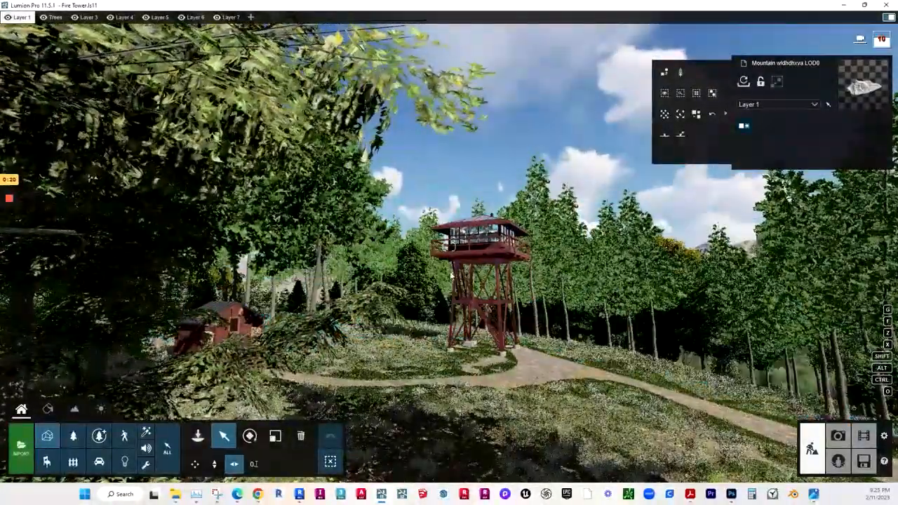
right_click_drag(451, 275, 347, 278)
key("w")
key("shift+w")
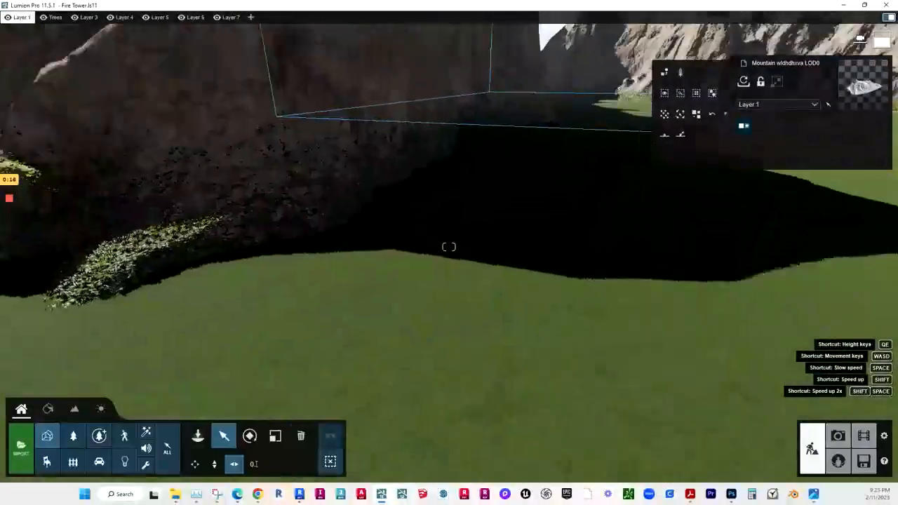
right_click_drag(428, 266, 416, 300)
key("w")
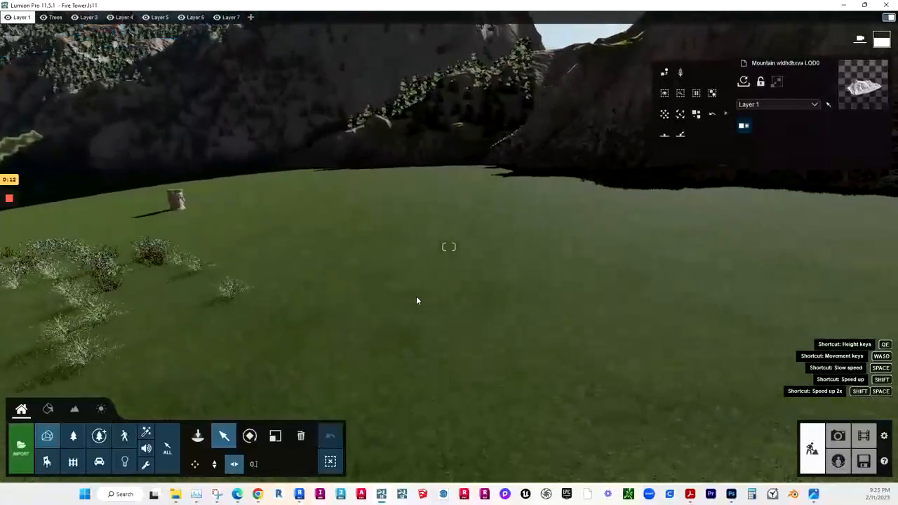
- Start importing a new model and browse OneDrive to the 3d Models folder in 1. BK Virtual Homes Working for FBX files
left_click(26, 443)
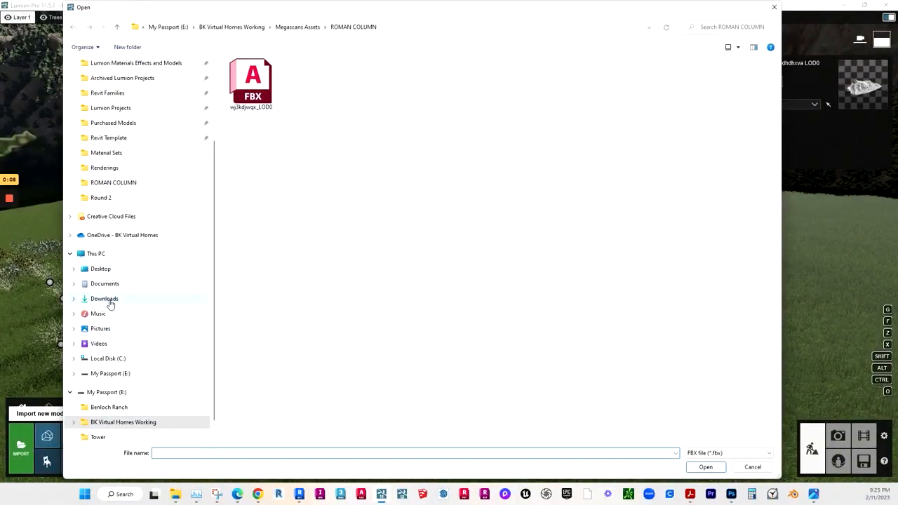
left_click(113, 235)
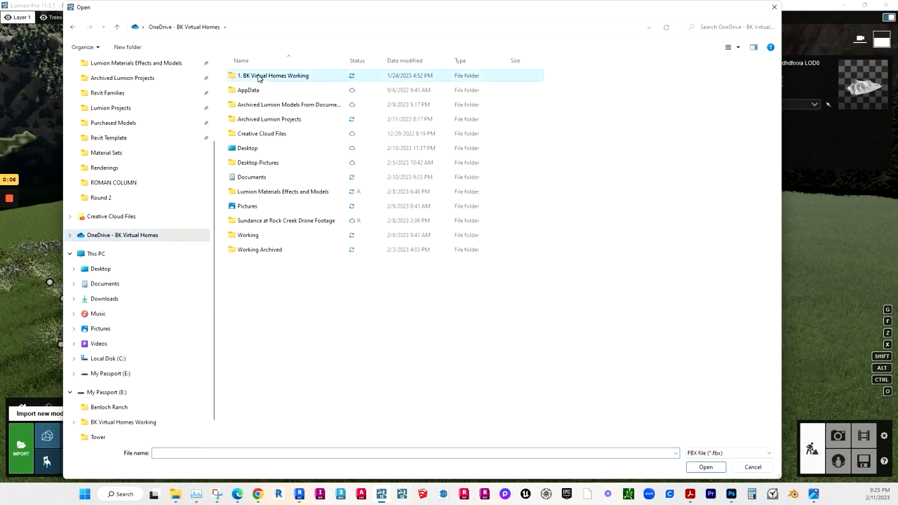
double_click(257, 76)
double_click(257, 76)
scroll(290, 240, "down", 10)
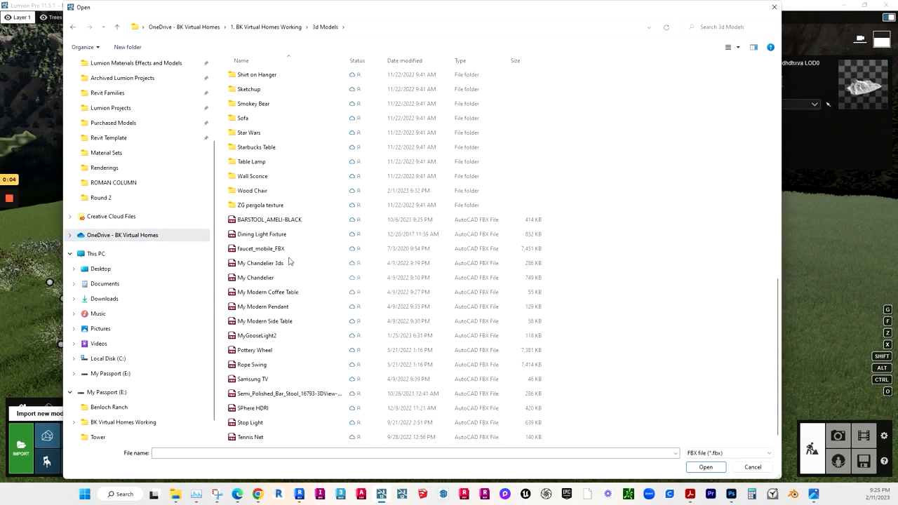